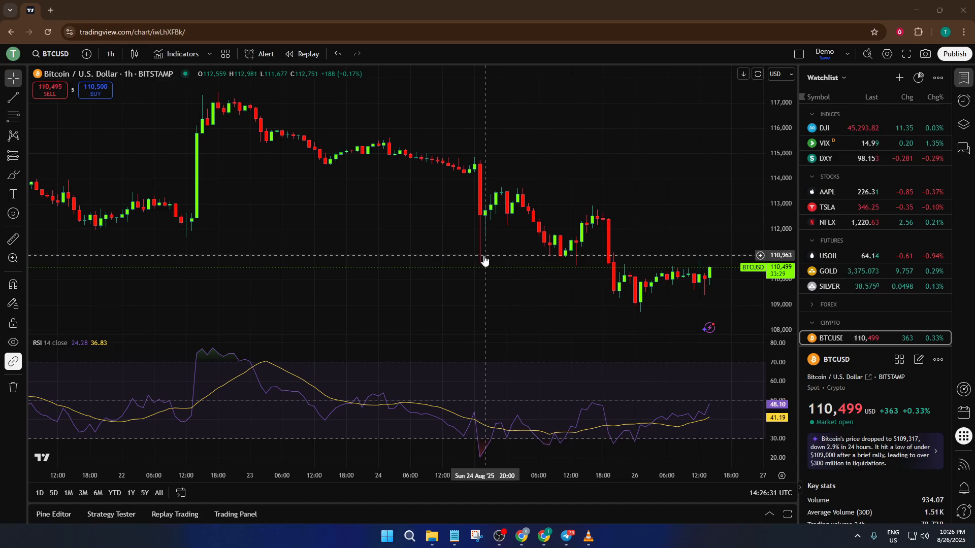
{"action": "scroll", "coordinate": [485, 261], "scroll_direction": "down", "scroll_amount": 3}
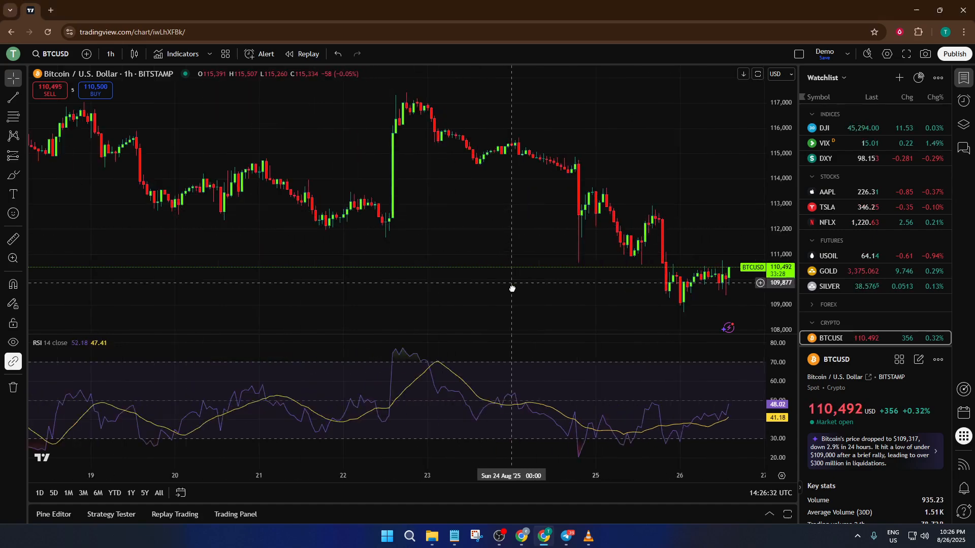
Step: Pan the BTCUSD hourly chart so the candles around 22–25 Aug fill the view
{"action": "left_click_drag", "start_coordinate": [567, 191], "coordinate": [485, 187]}
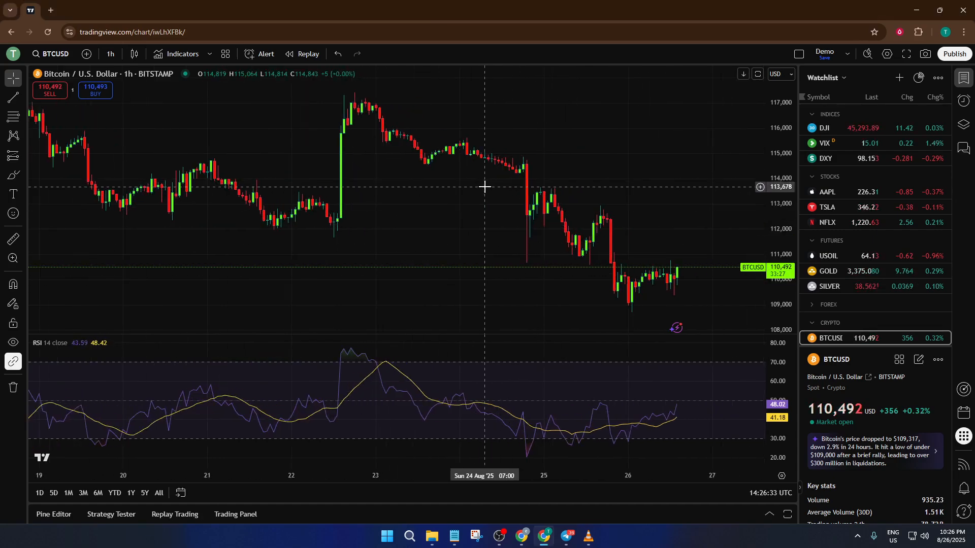
{"action": "scroll", "coordinate": [526, 189], "scroll_direction": "up", "scroll_amount": 3}
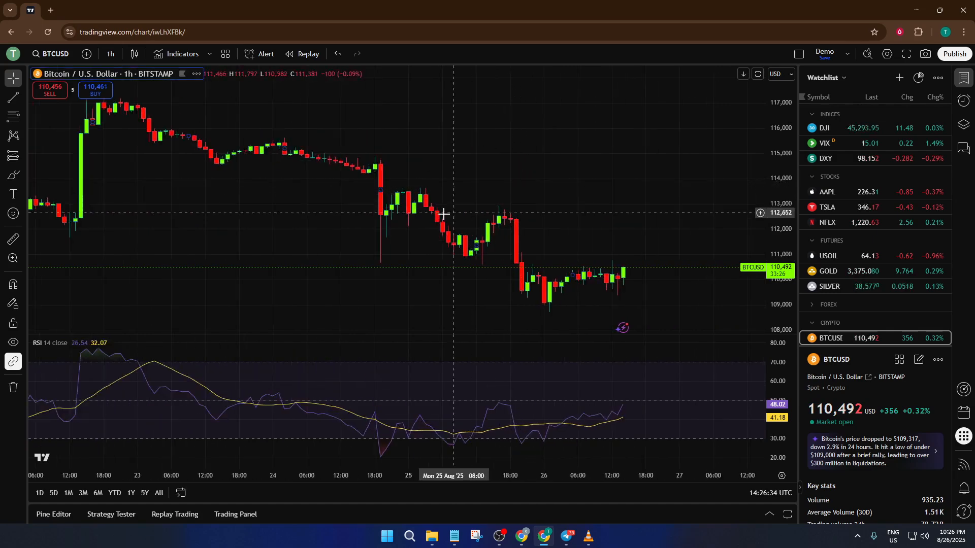
{"action": "scroll", "coordinate": [444, 214], "scroll_direction": "up", "scroll_amount": 2}
{"action": "scroll", "coordinate": [443, 215], "scroll_direction": "up", "scroll_amount": 2}
{"action": "scroll", "coordinate": [426, 210], "scroll_direction": "down", "scroll_amount": 2}
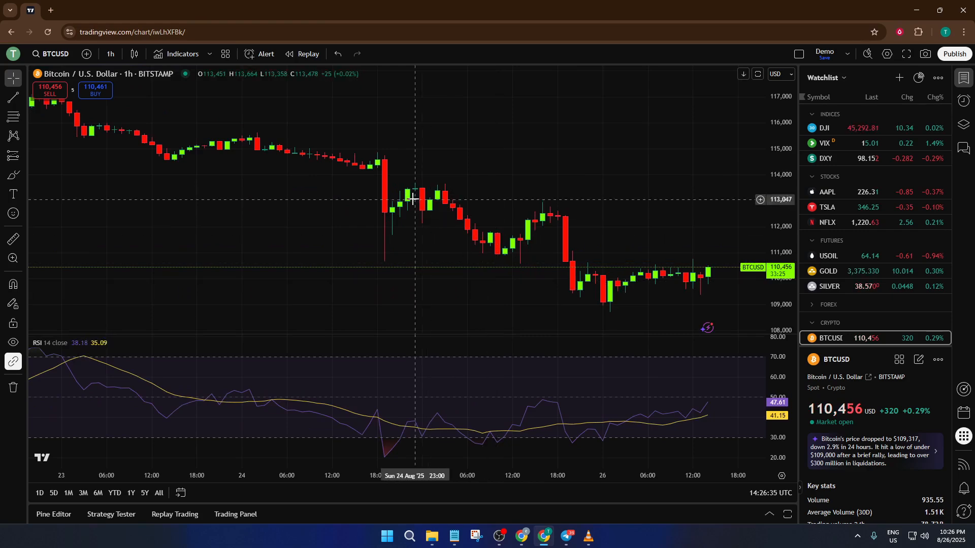
{"action": "left_click_drag", "start_coordinate": [411, 200], "coordinate": [599, 222]}
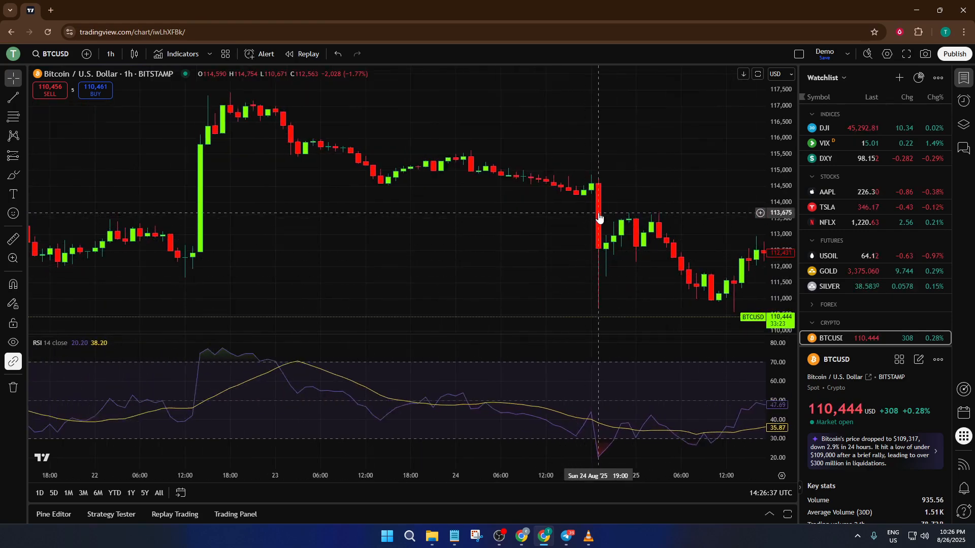
Step: Bring up the context menu for the Bitcoin price series
{"action": "right_click", "coordinate": [600, 218]}
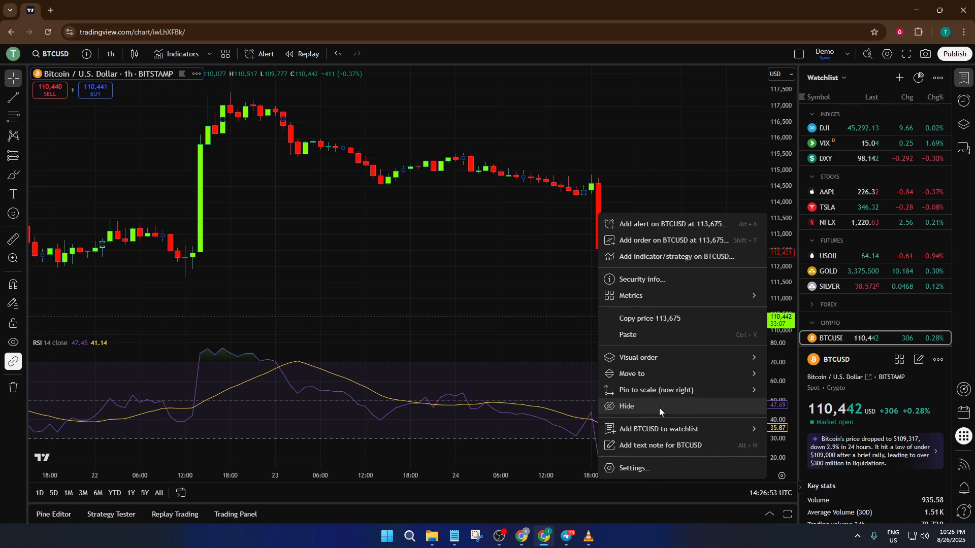
Step: Hide the Bitcoin candlesticks via Hide, leaving only the RSI, and pan toward later dates
{"action": "left_click", "coordinate": [659, 408]}
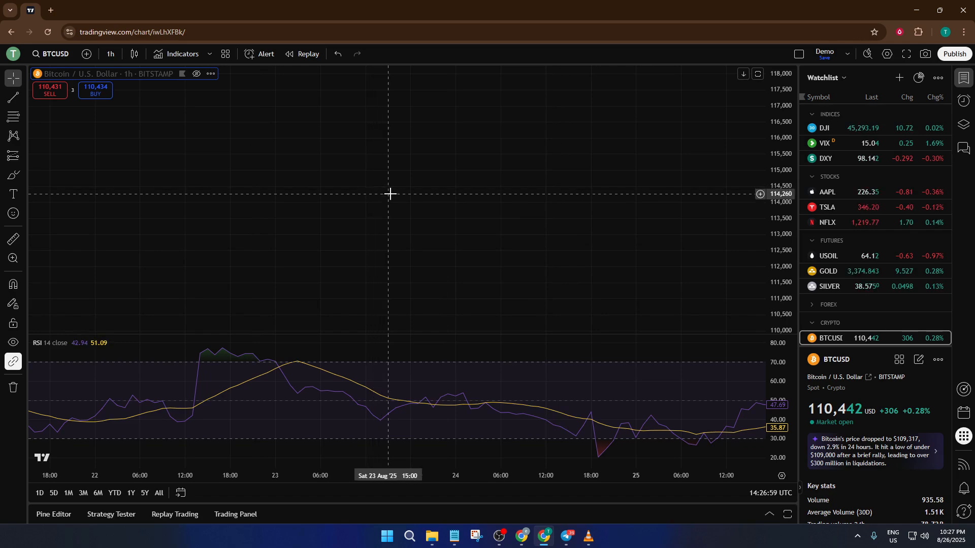
{"action": "scroll", "coordinate": [399, 196], "scroll_direction": "down", "scroll_amount": 2}
{"action": "scroll", "coordinate": [398, 196], "scroll_direction": "down", "scroll_amount": 1}
{"action": "scroll", "coordinate": [426, 183], "scroll_direction": "down", "scroll_amount": 1}
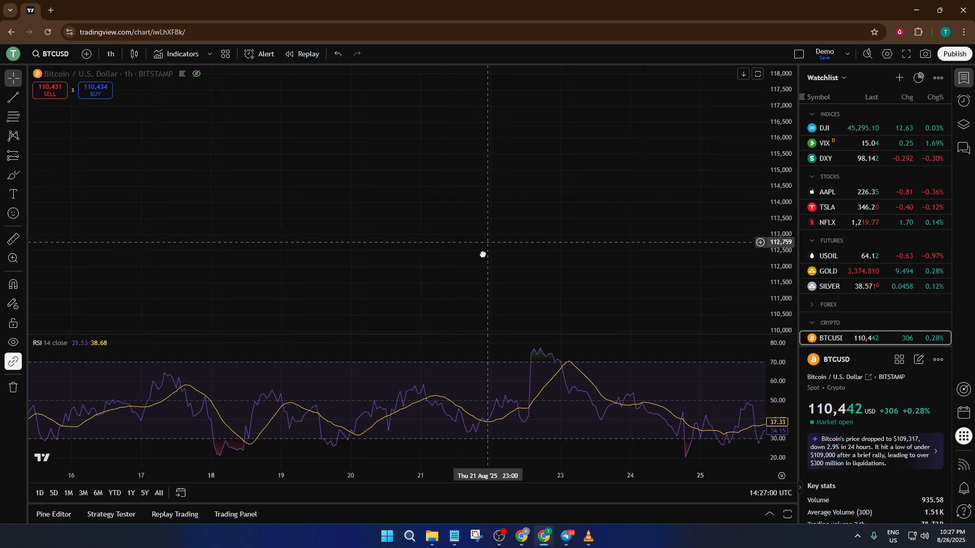
{"action": "scroll", "coordinate": [487, 251], "scroll_direction": "down", "scroll_amount": 2}
{"action": "mouse_move", "coordinate": [497, 262]}
{"action": "left_mouse_down"}
{"action": "mouse_move", "coordinate": [442, 229]}
{"action": "mouse_move", "coordinate": [289, 228]}
{"action": "left_mouse_up"}
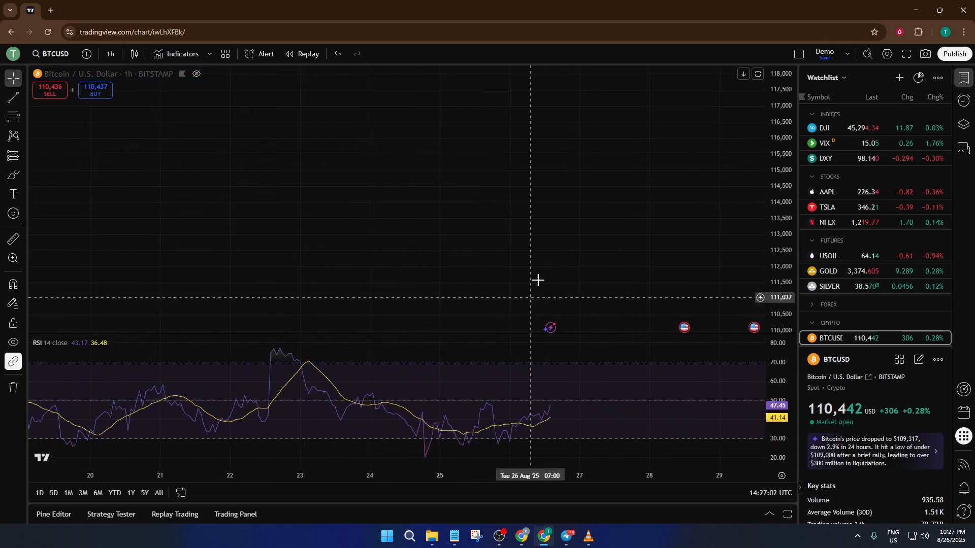
{"action": "mouse_move", "coordinate": [534, 282]}
{"action": "left_mouse_down"}
{"action": "mouse_move", "coordinate": [383, 207]}
{"action": "mouse_move", "coordinate": [548, 244]}
{"action": "left_mouse_up"}
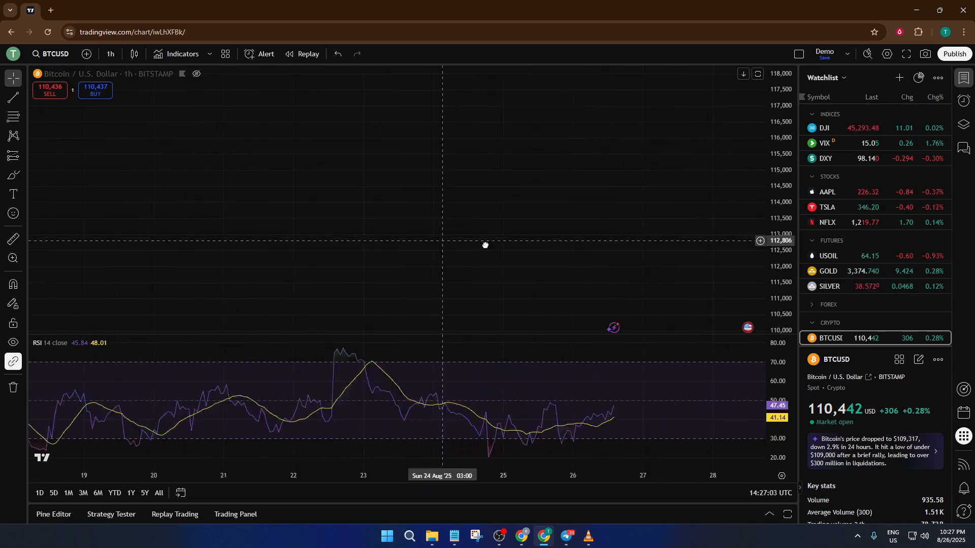
{"action": "left_click_drag", "start_coordinate": [457, 218], "coordinate": [343, 222]}
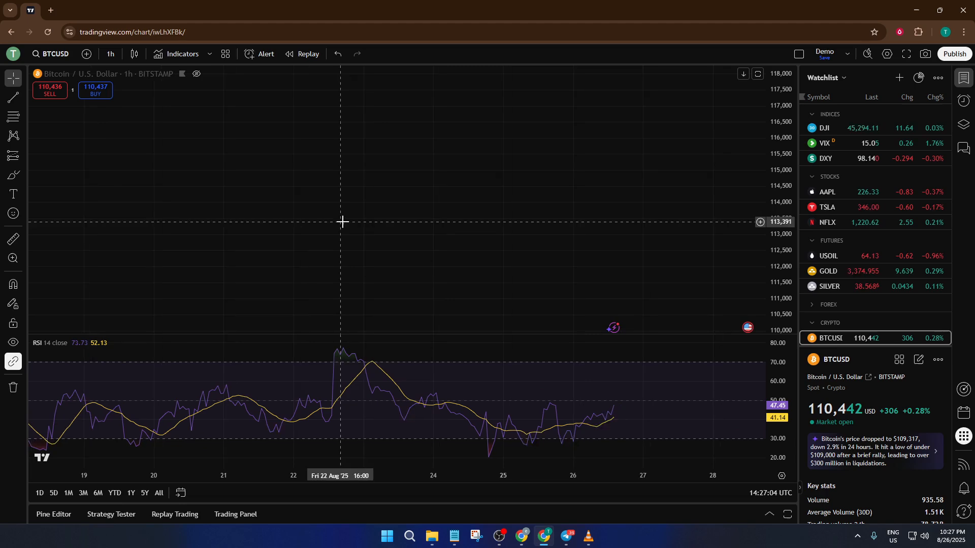
{"action": "left_click_drag", "start_coordinate": [480, 184], "coordinate": [429, 192]}
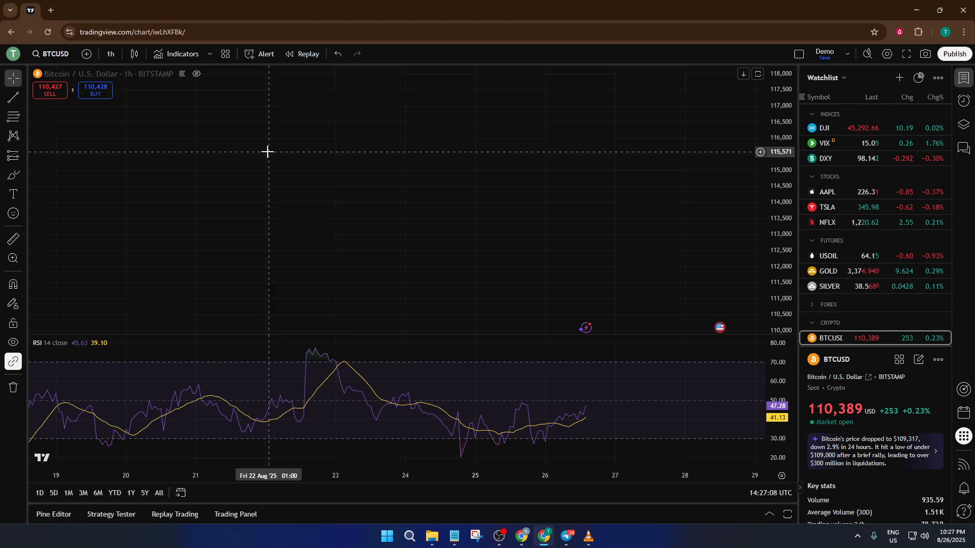
{"action": "mouse_move", "coordinate": [196, 74]}
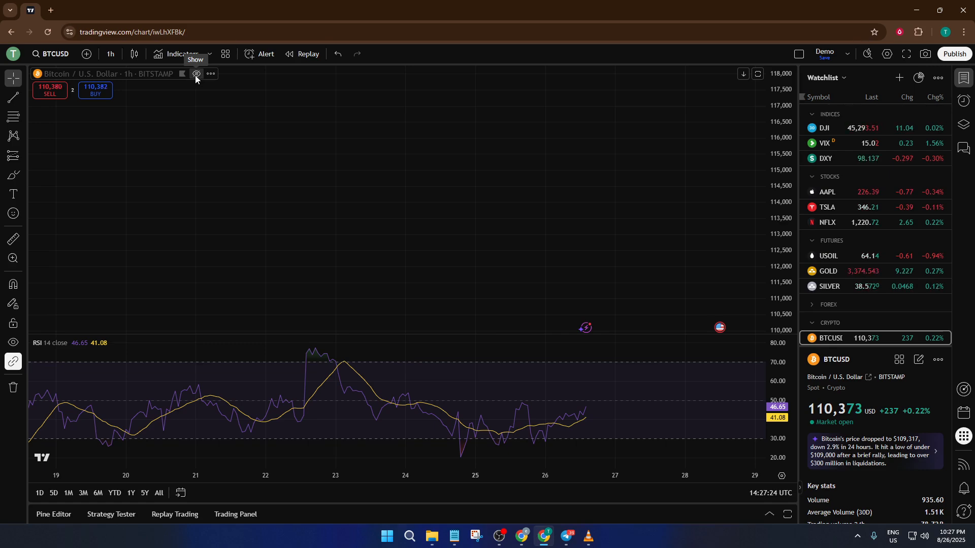
Step: Restore the BTCUSD candles with the legend Show eye icon and pan toward recent candles
{"action": "left_click", "coordinate": [195, 75]}
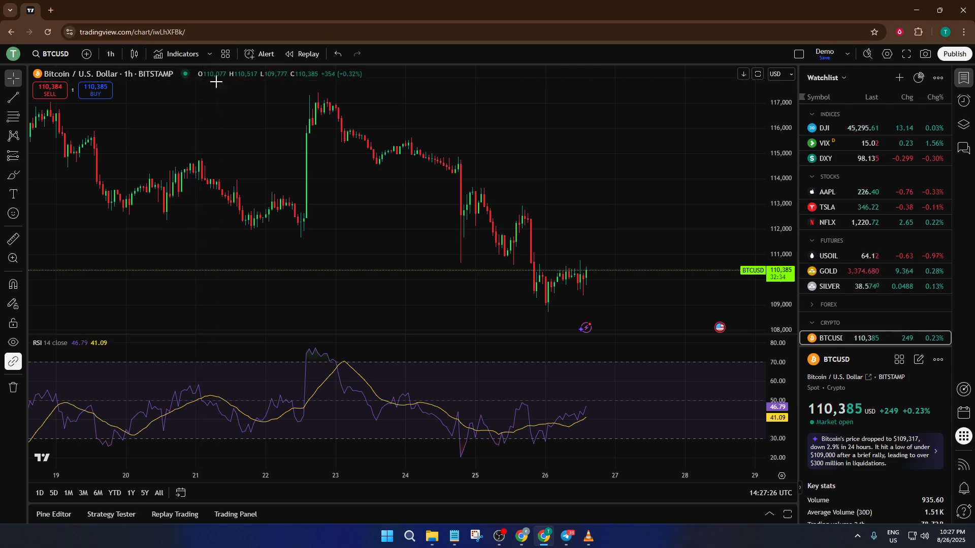
{"action": "scroll", "coordinate": [521, 229], "scroll_direction": "down", "scroll_amount": 3}
{"action": "scroll", "coordinate": [522, 229], "scroll_direction": "down", "scroll_amount": 3}
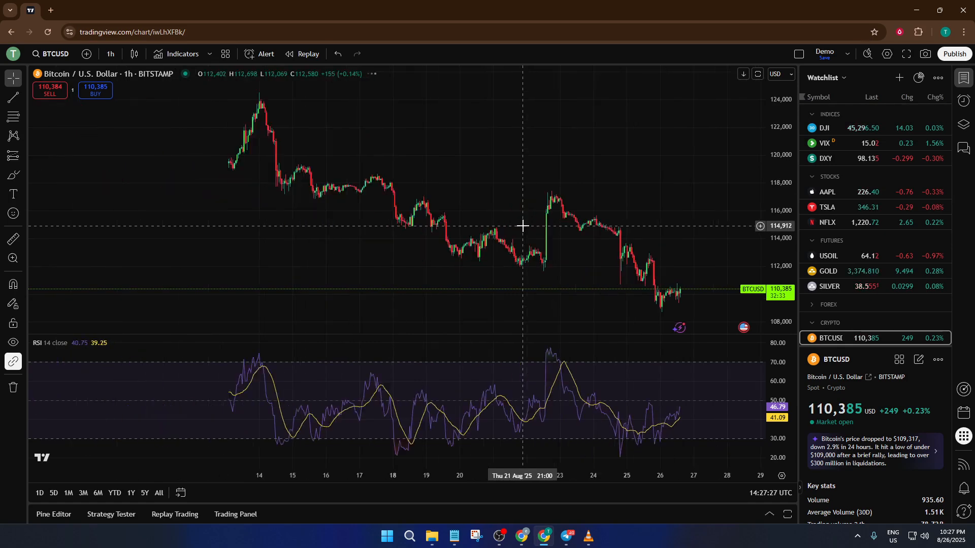
{"action": "scroll", "coordinate": [533, 228], "scroll_direction": "down", "scroll_amount": 3}
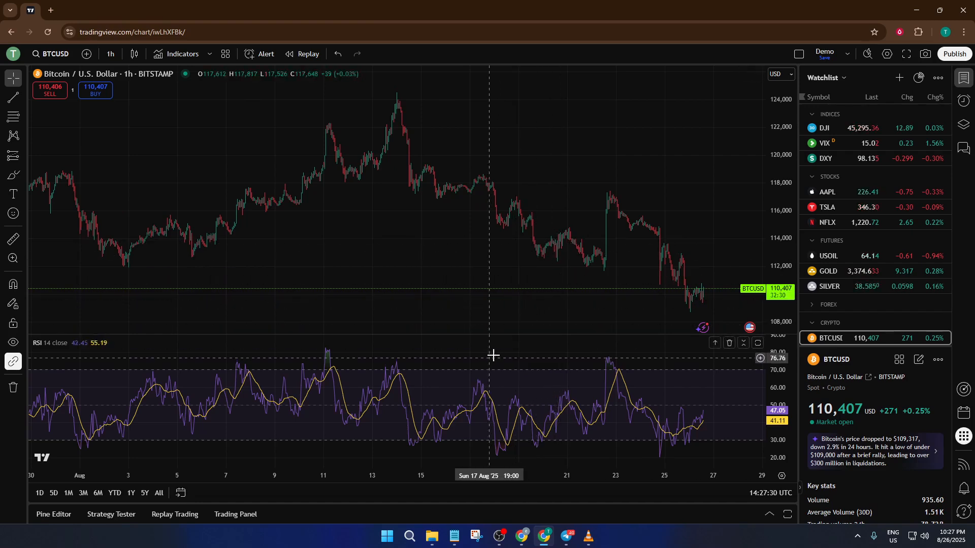
{"action": "mouse_move", "coordinate": [556, 259]}
{"action": "left_mouse_down"}
{"action": "mouse_move", "coordinate": [402, 254]}
{"action": "mouse_move", "coordinate": [482, 259]}
{"action": "left_mouse_up"}
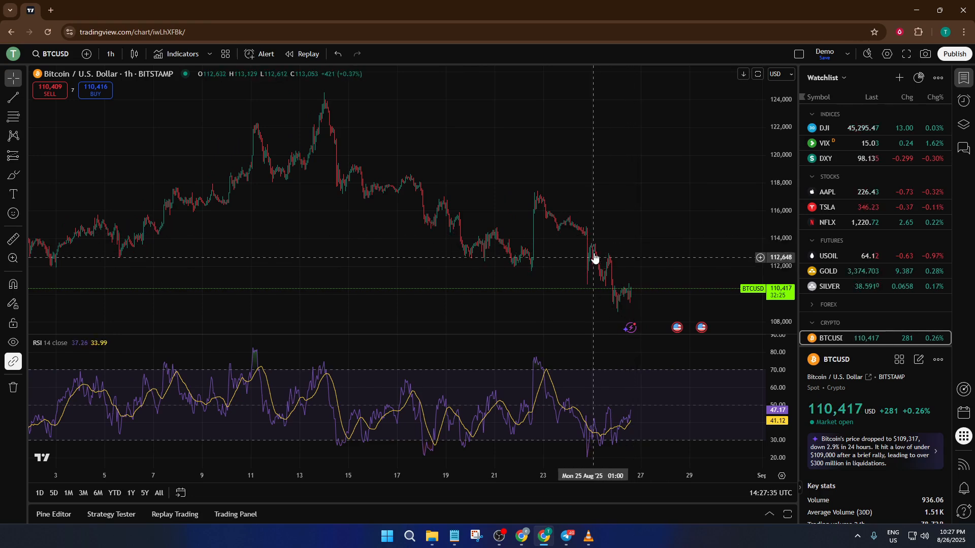
{"action": "left_click_drag", "start_coordinate": [589, 263], "coordinate": [500, 253]}
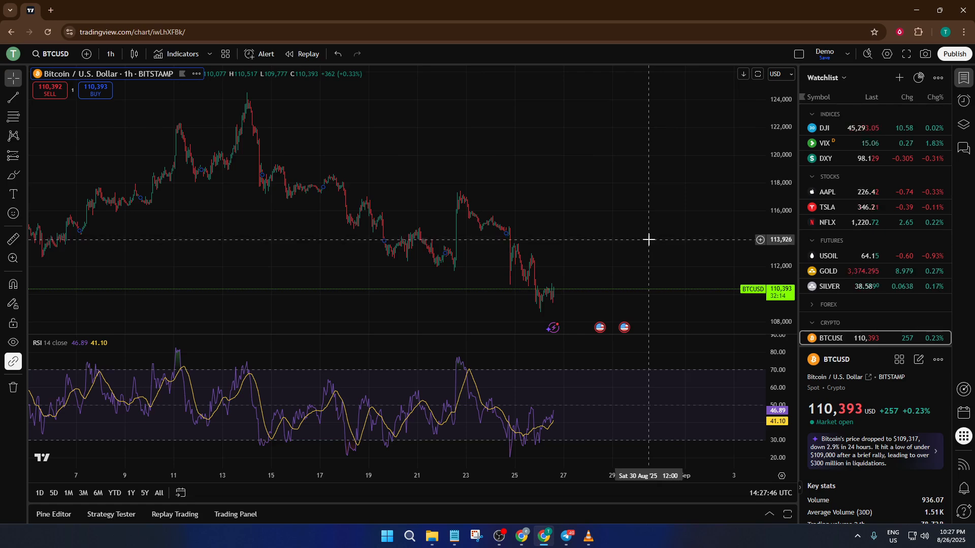
{"action": "scroll", "coordinate": [647, 241], "scroll_direction": "up", "scroll_amount": 3}
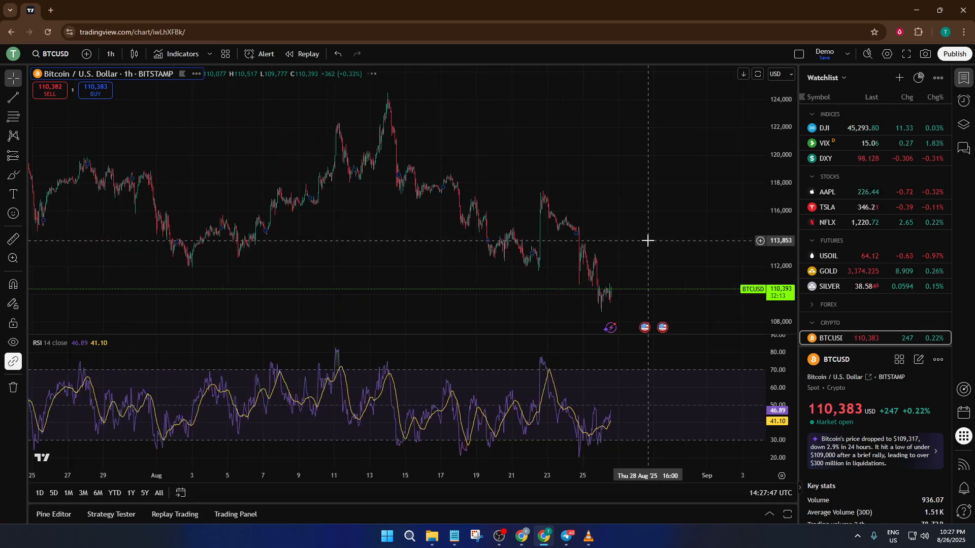
{"action": "scroll", "coordinate": [648, 252], "scroll_direction": "up", "scroll_amount": 3}
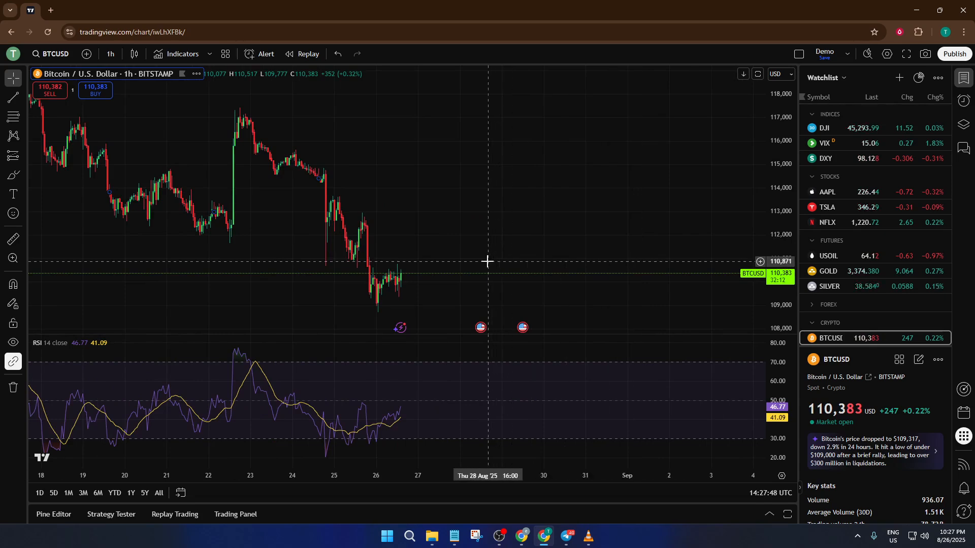